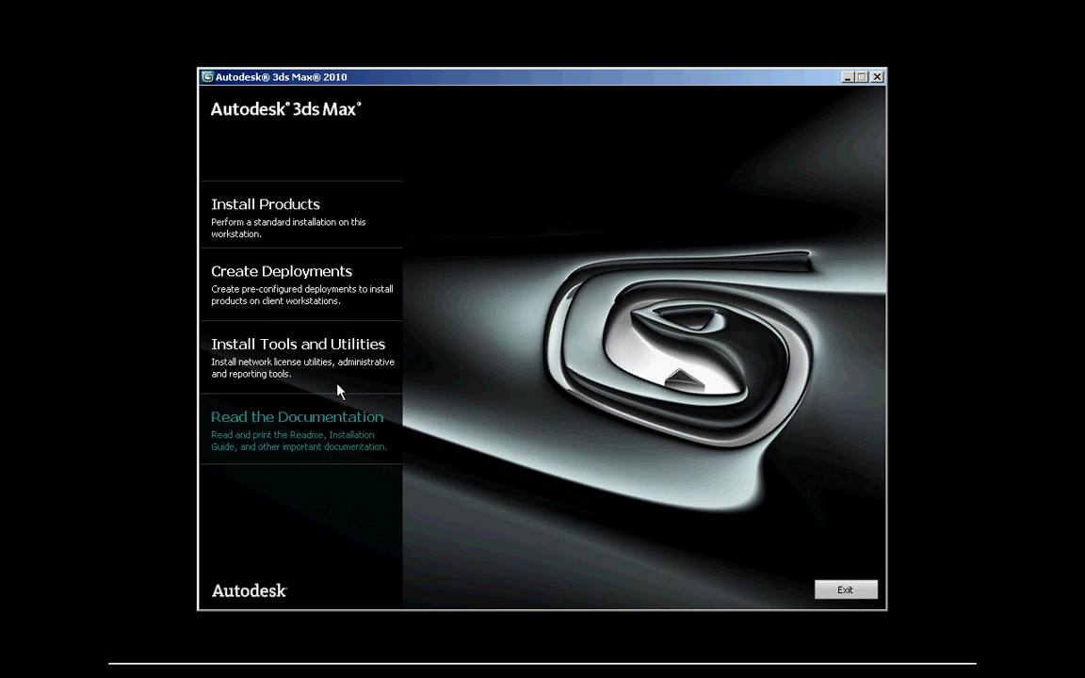
Step: Create a new deployment named Max2010 with its administrative image at \\Mtl12365941\share\Deploy
click(307, 293)
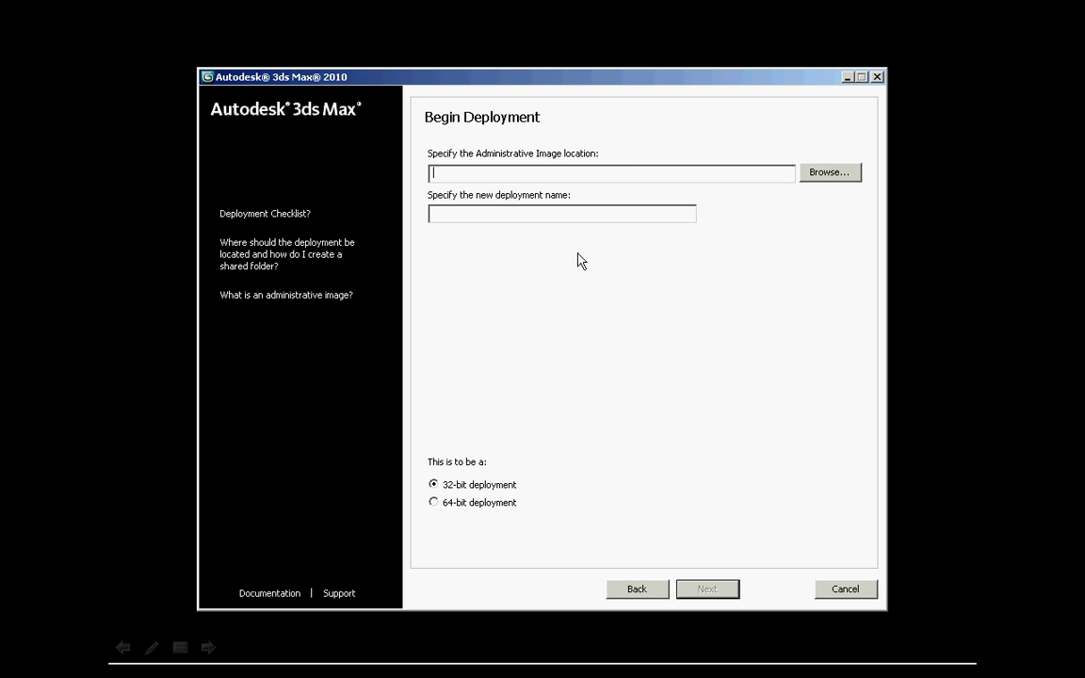
click(828, 173)
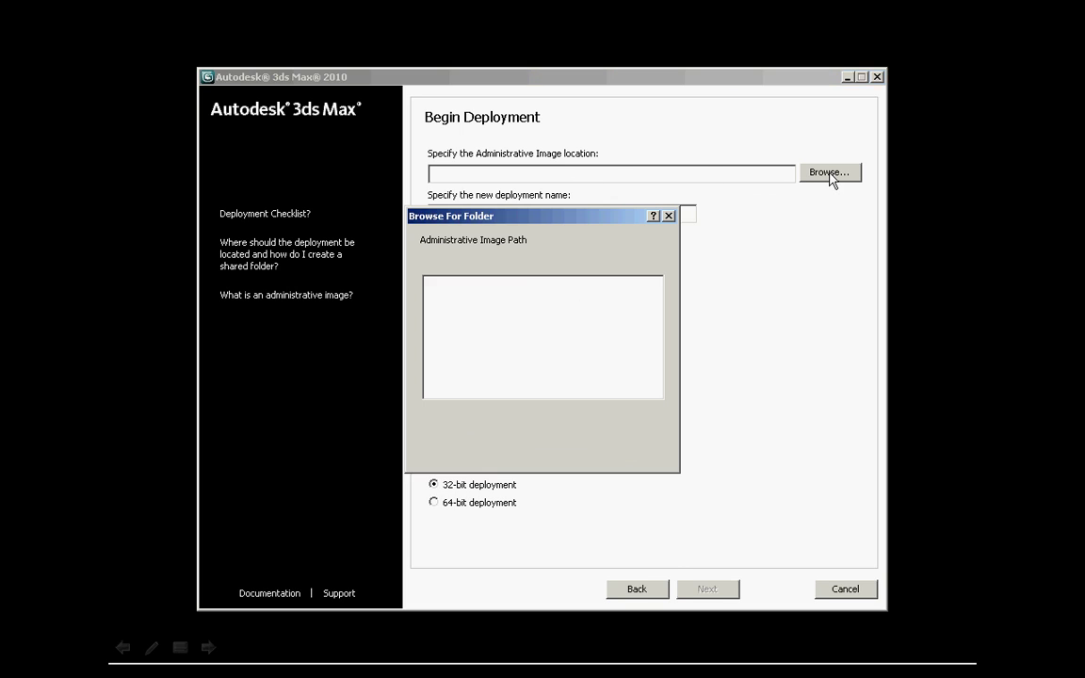
click(649, 452)
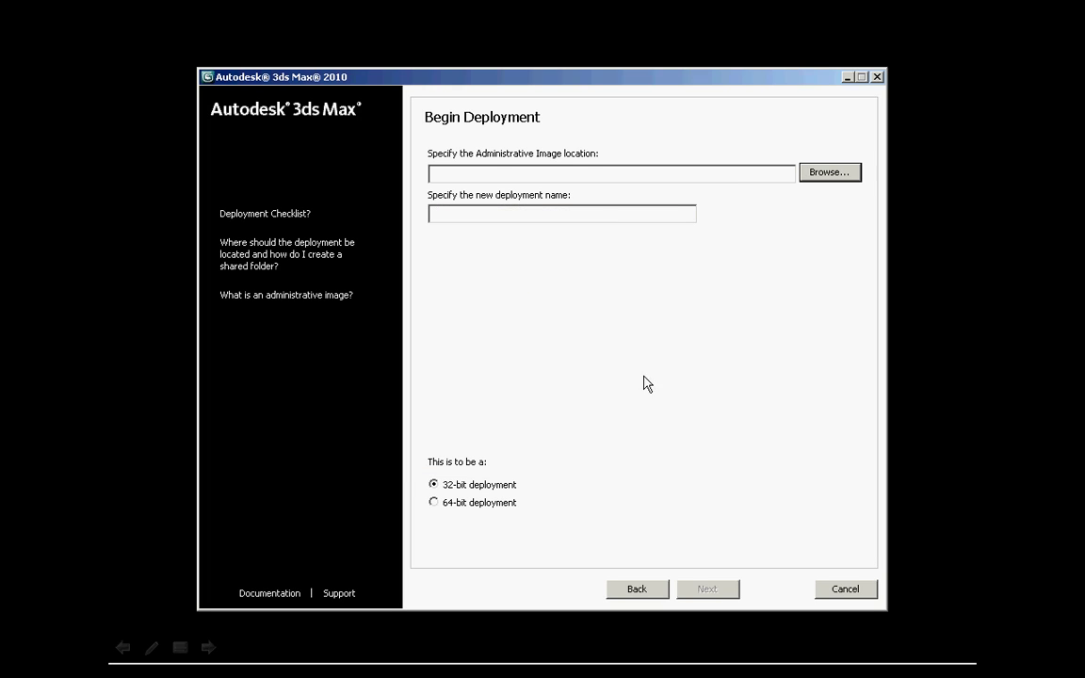
click(480, 180)
text(\Mtl12365941\share\Deploy)
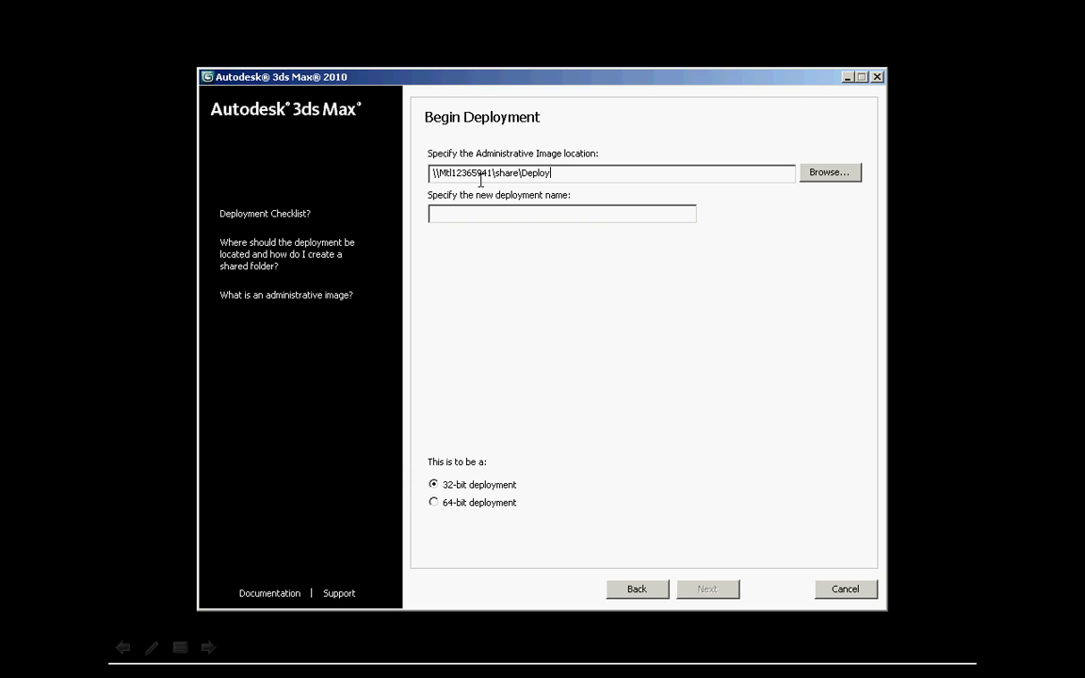
click(475, 215)
text(Max2010)
Step: Advance from Begin Deployment to the choice of products to include
click(702, 592)
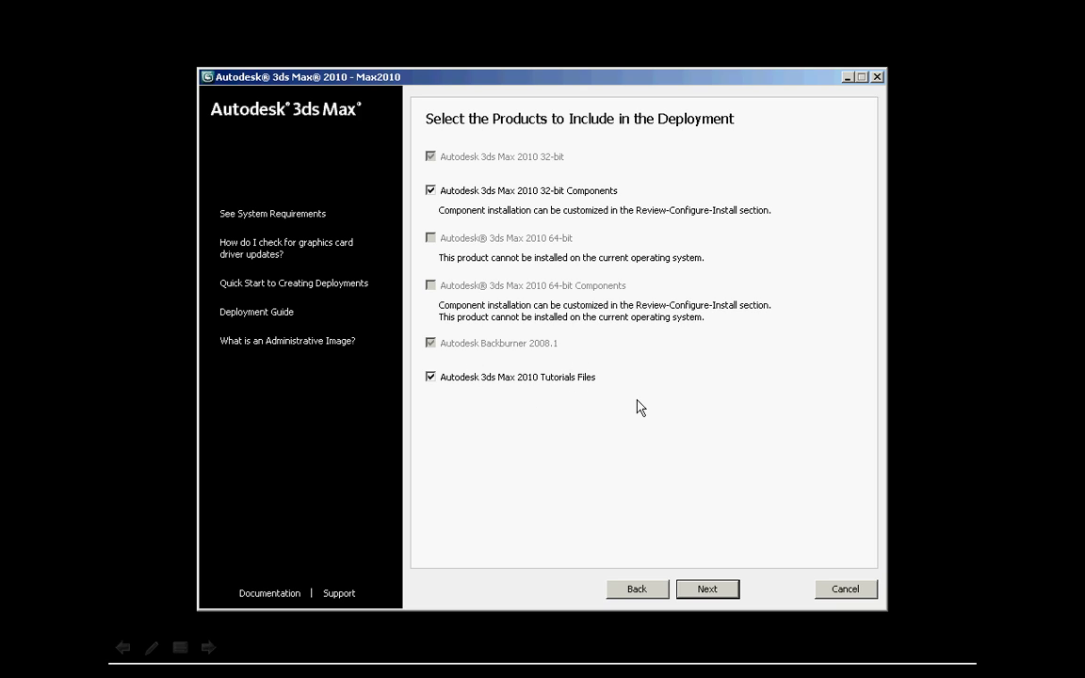
Step: Accept the license agreement with United States as the country or region
click(716, 589)
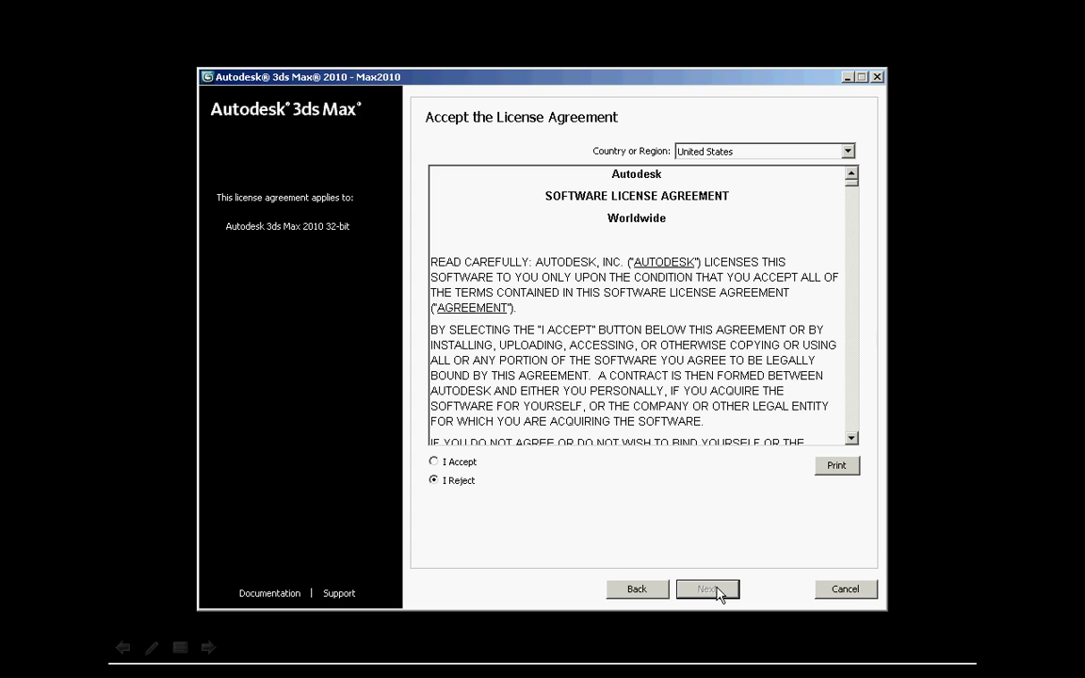
click(848, 151)
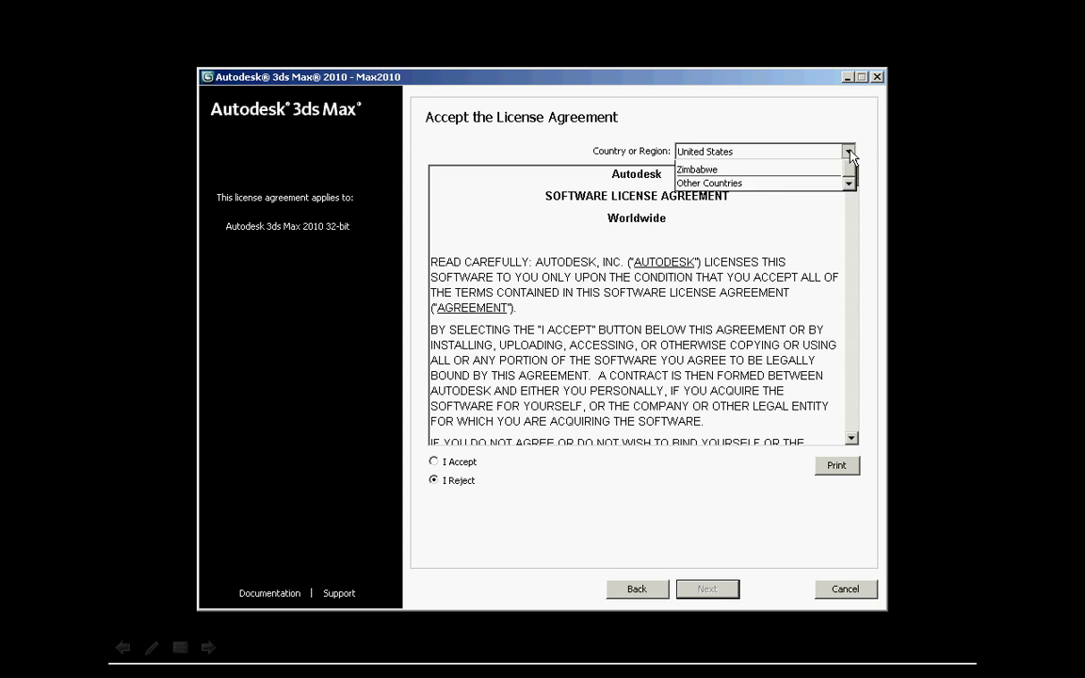
click(765, 314)
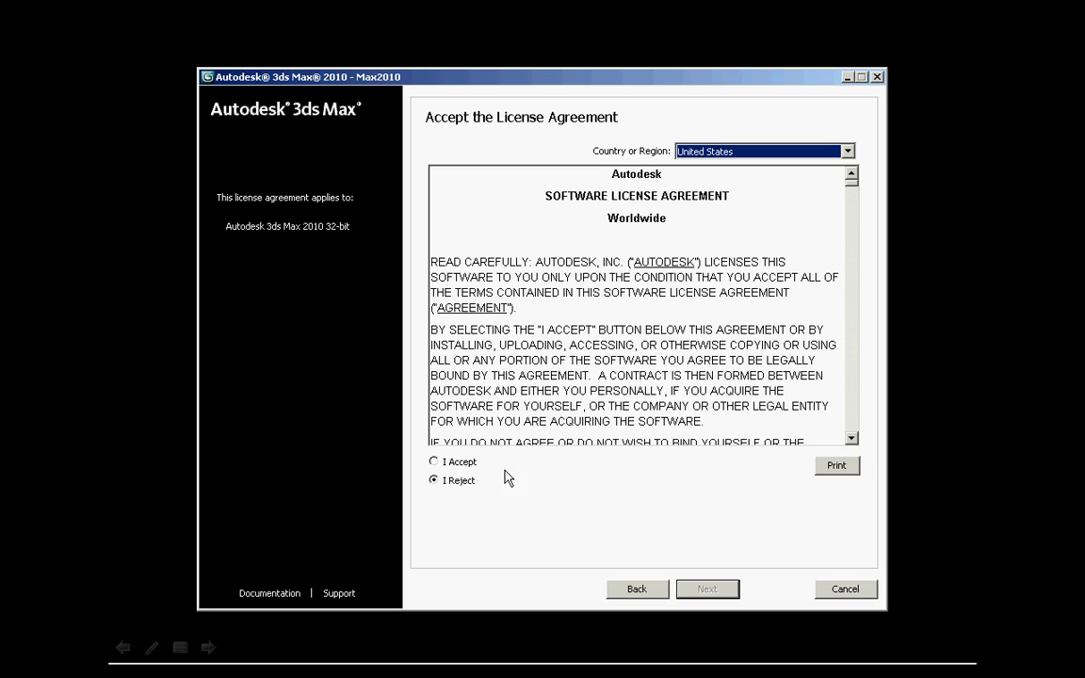
click(435, 463)
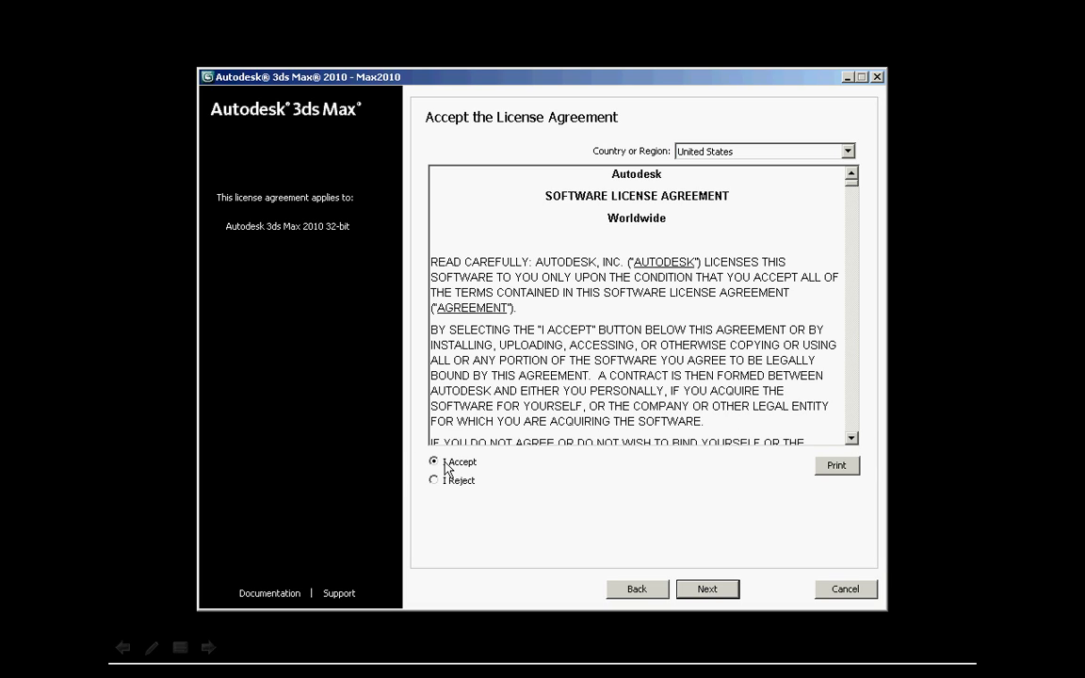
click(714, 592)
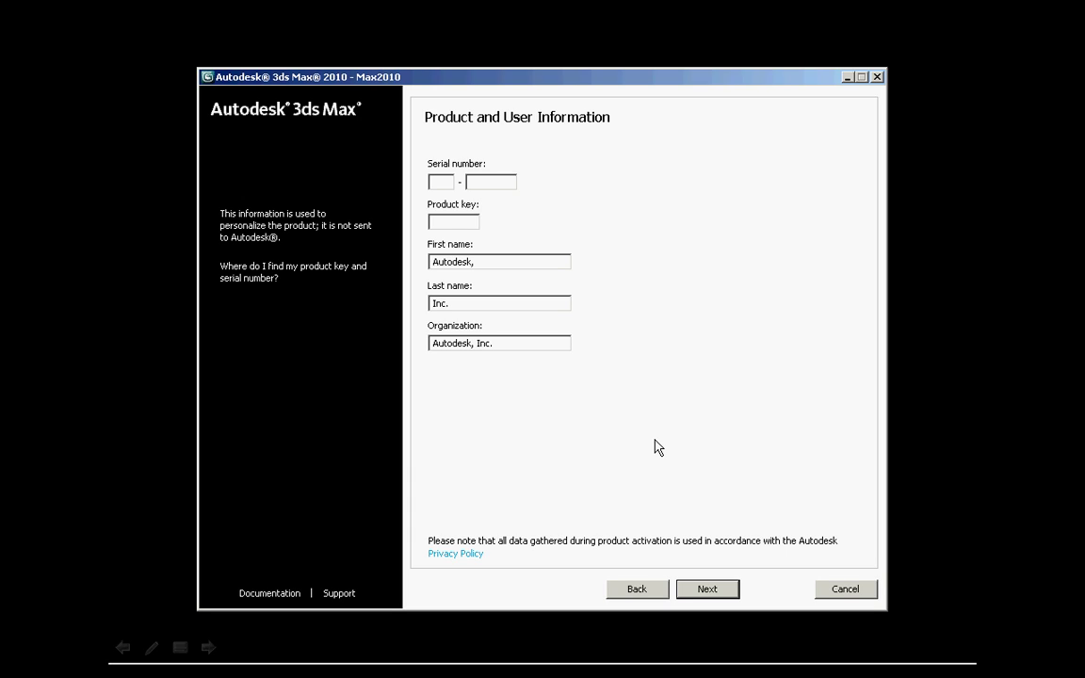
Step: Enter the product serial number and the product key
text(34)
text(0123)
text(45678)
key(Tab)
text(128B1)
Step: Move to General Deployment Settings and check the log file location path
click(732, 598)
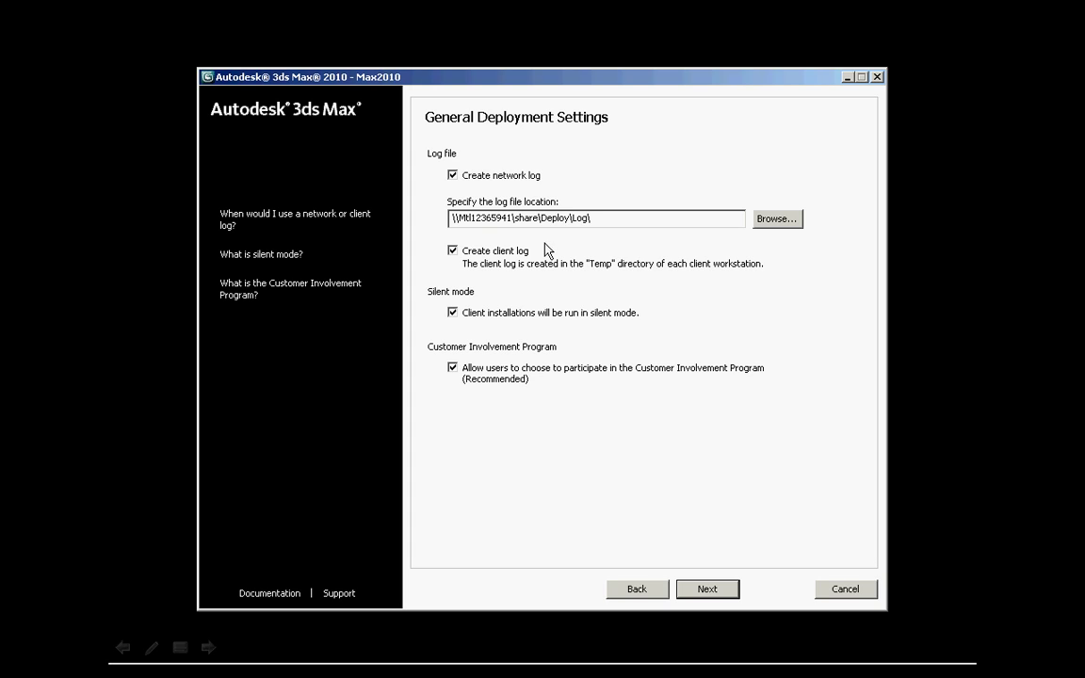
click(449, 217)
Step: Reach the deployment review page and start configuring 3ds Max 2010 32-bit
click(704, 591)
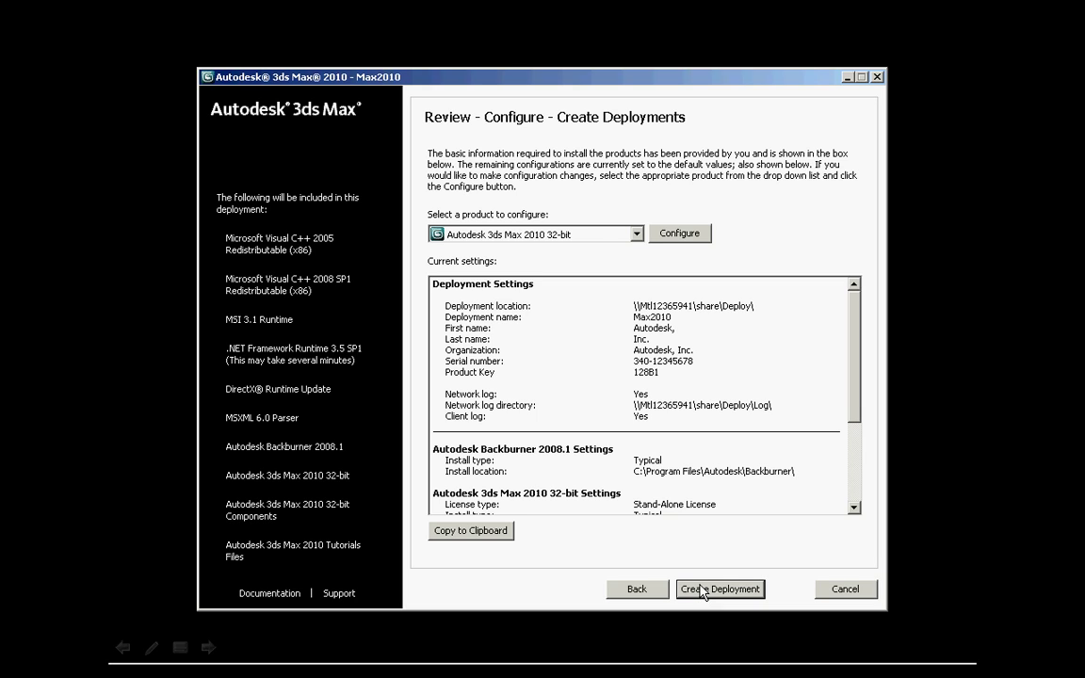
click(670, 235)
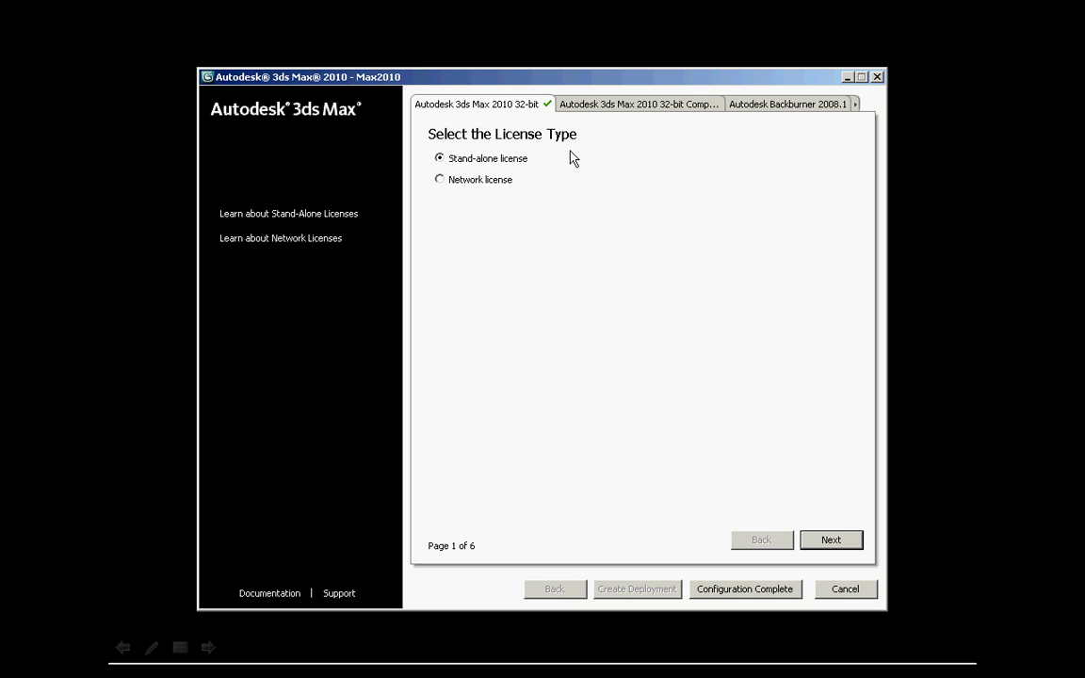
Step: Use a network license with single license server MTL12366391
click(457, 181)
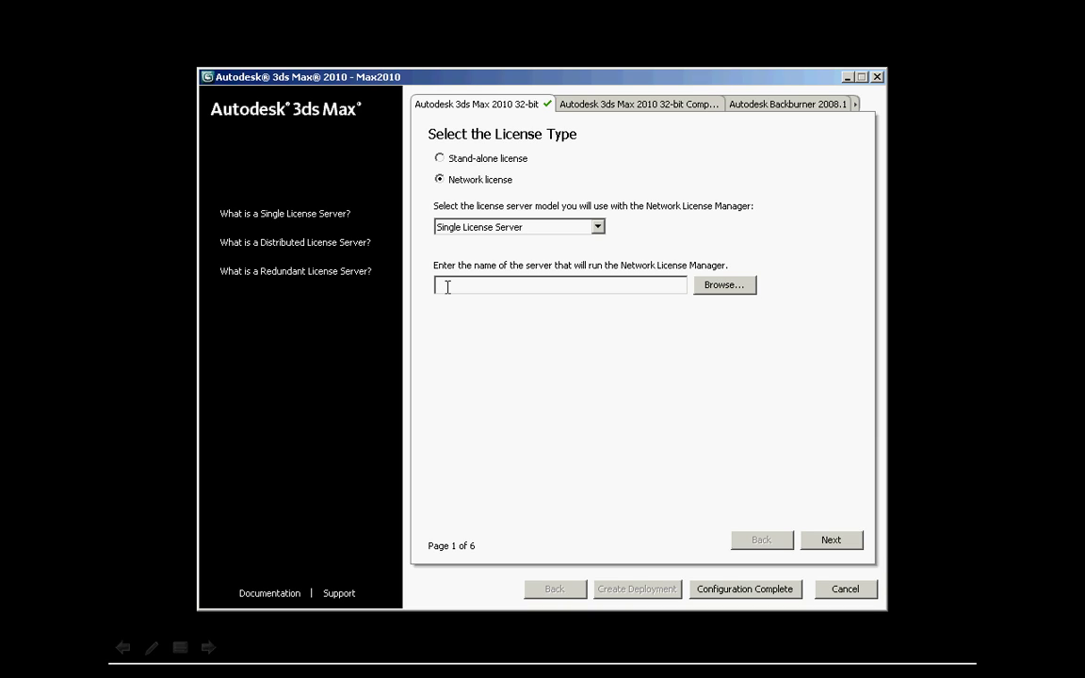
click(740, 284)
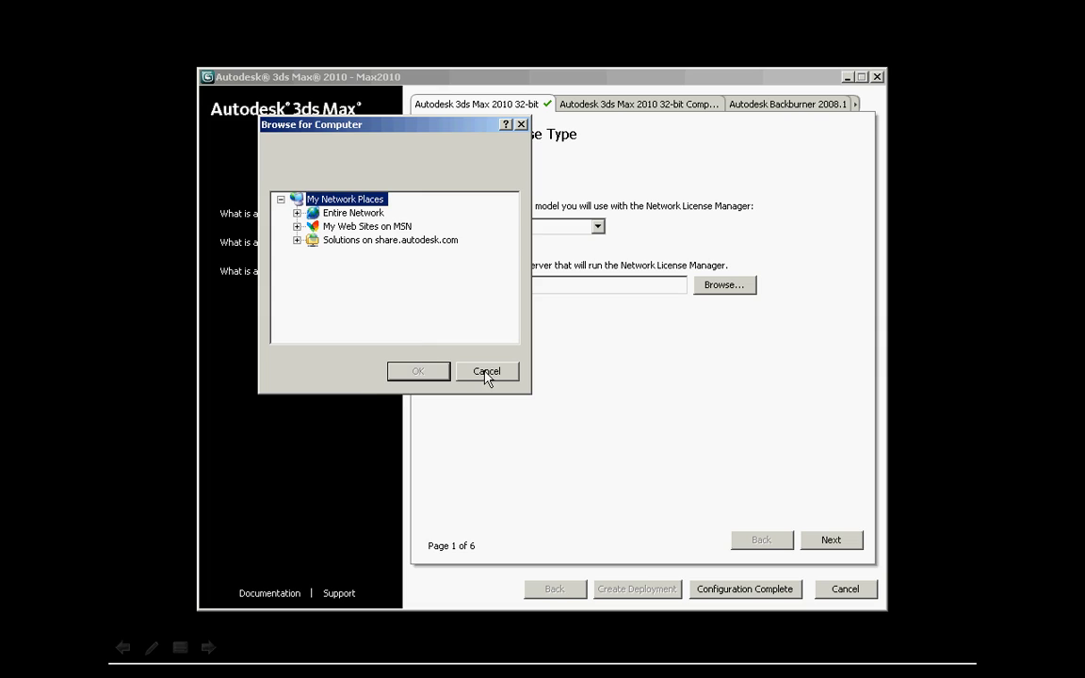
click(486, 371)
click(441, 283)
text(MTL12366391)
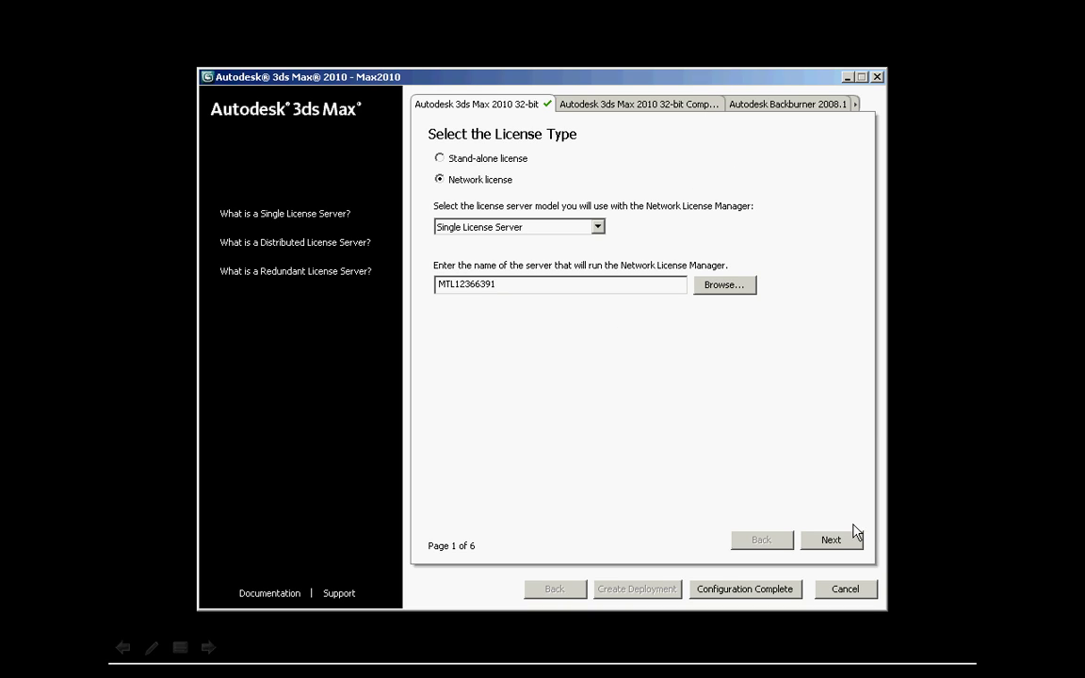
click(833, 541)
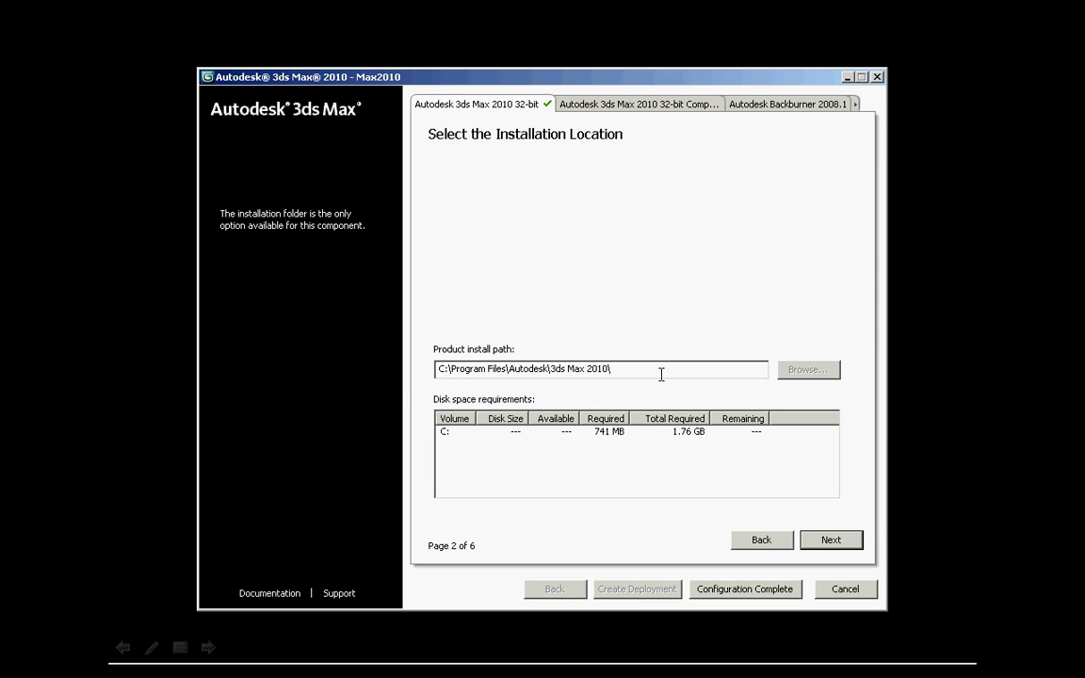
Step: Keep the default install path and the mental ray satellite port 7511
click(840, 540)
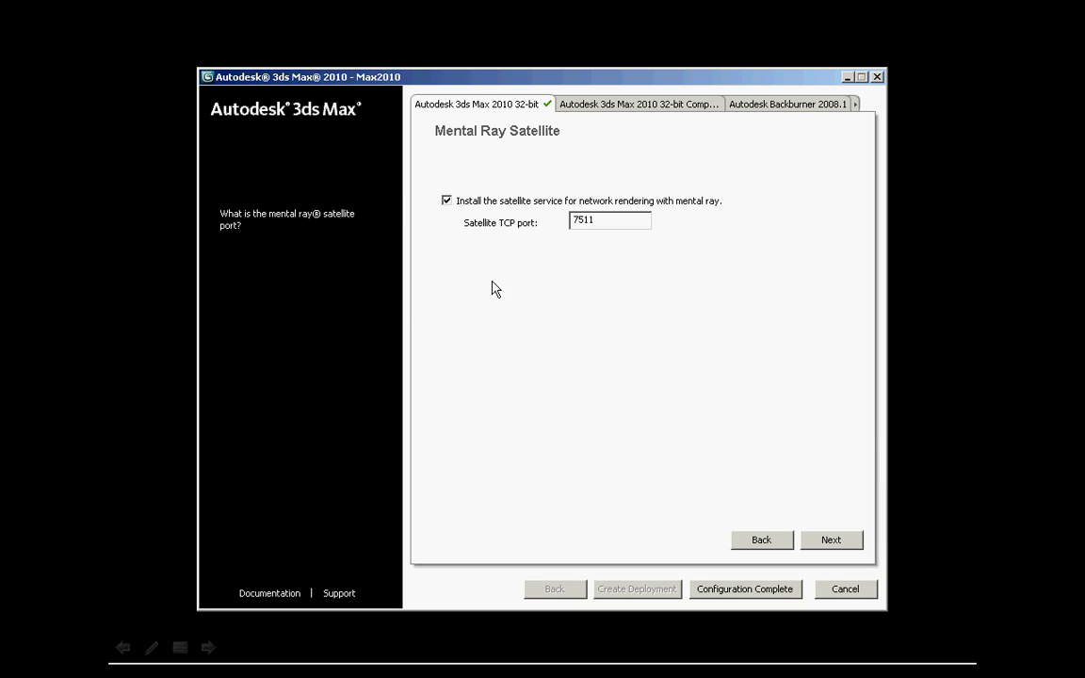
click(838, 544)
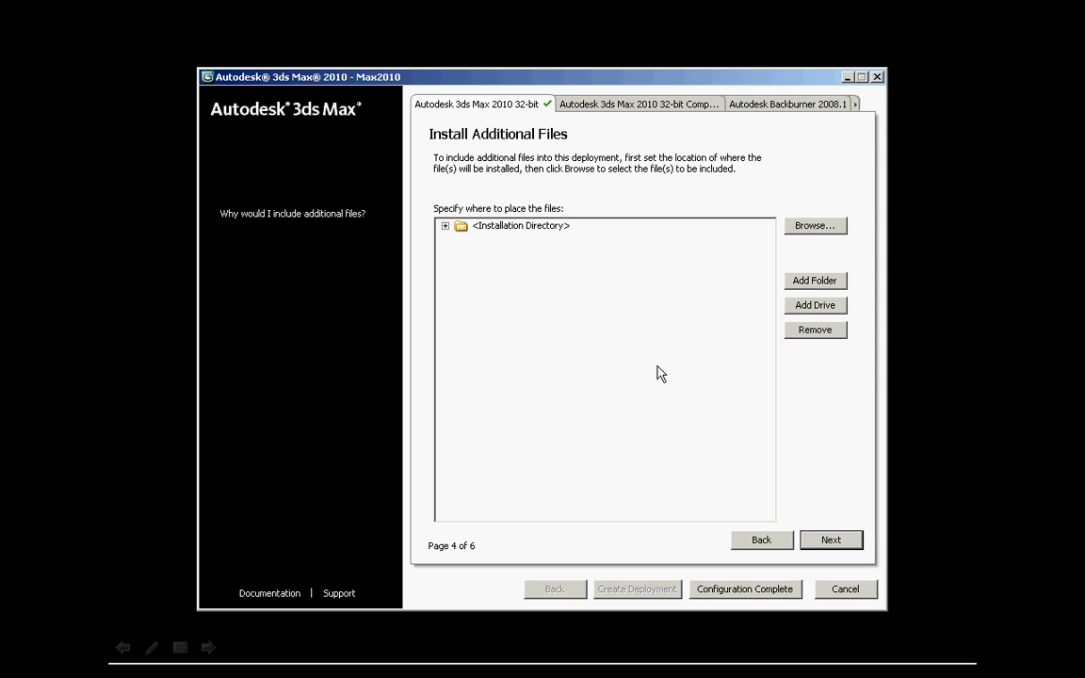
Step: Skip additional files and exclude the service pack to finish the 32-bit configuration
click(849, 544)
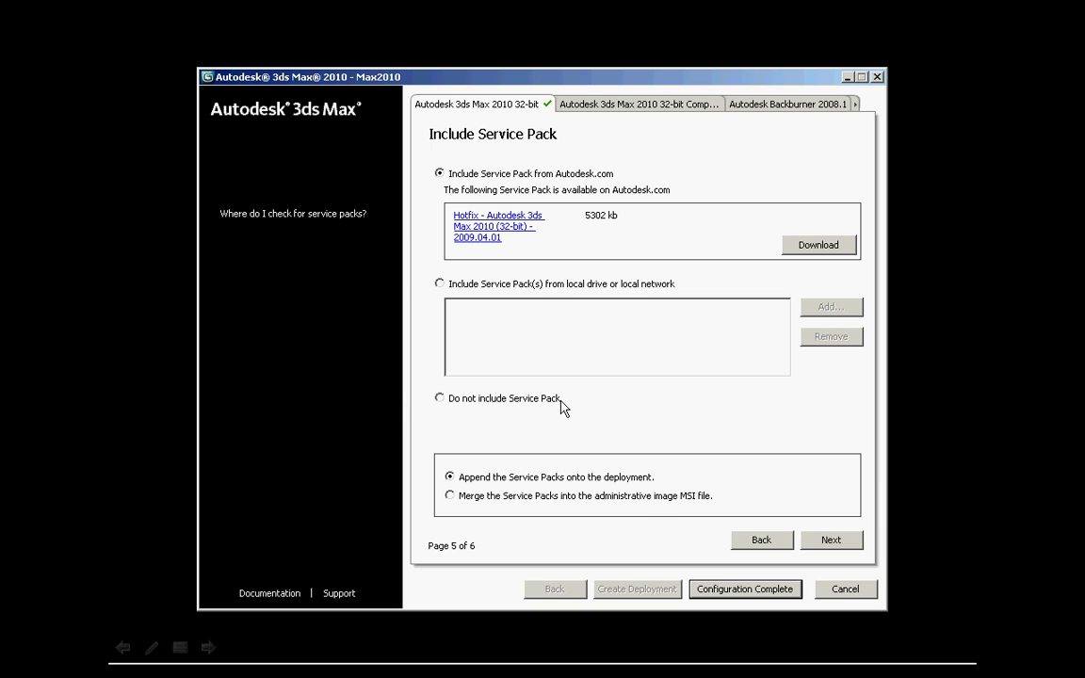
click(440, 399)
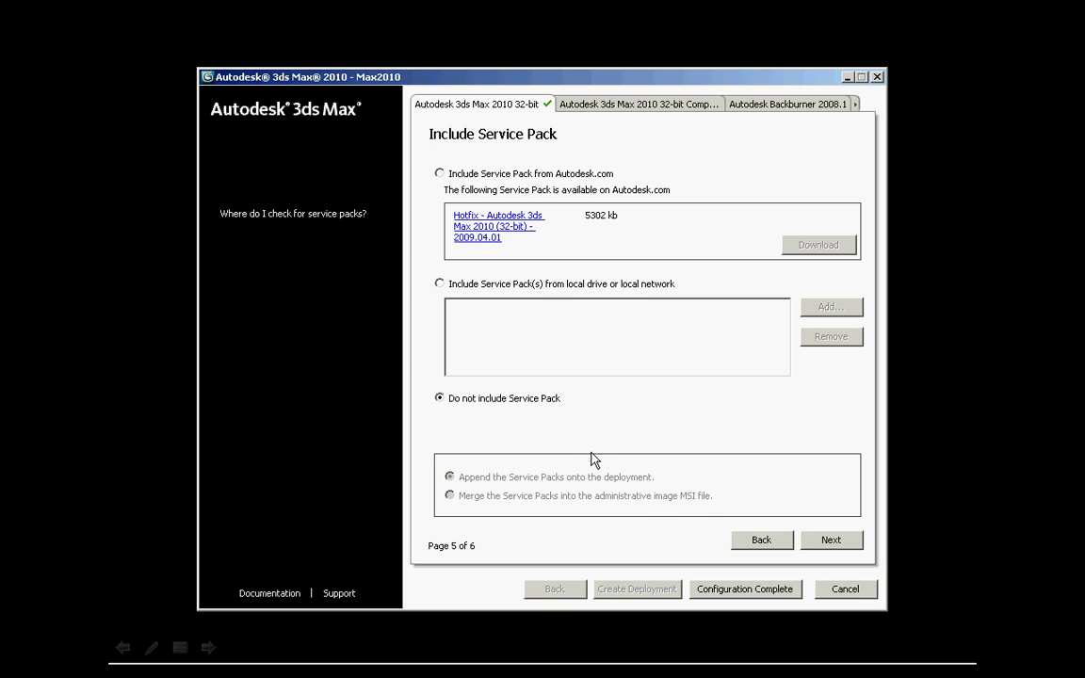
click(832, 541)
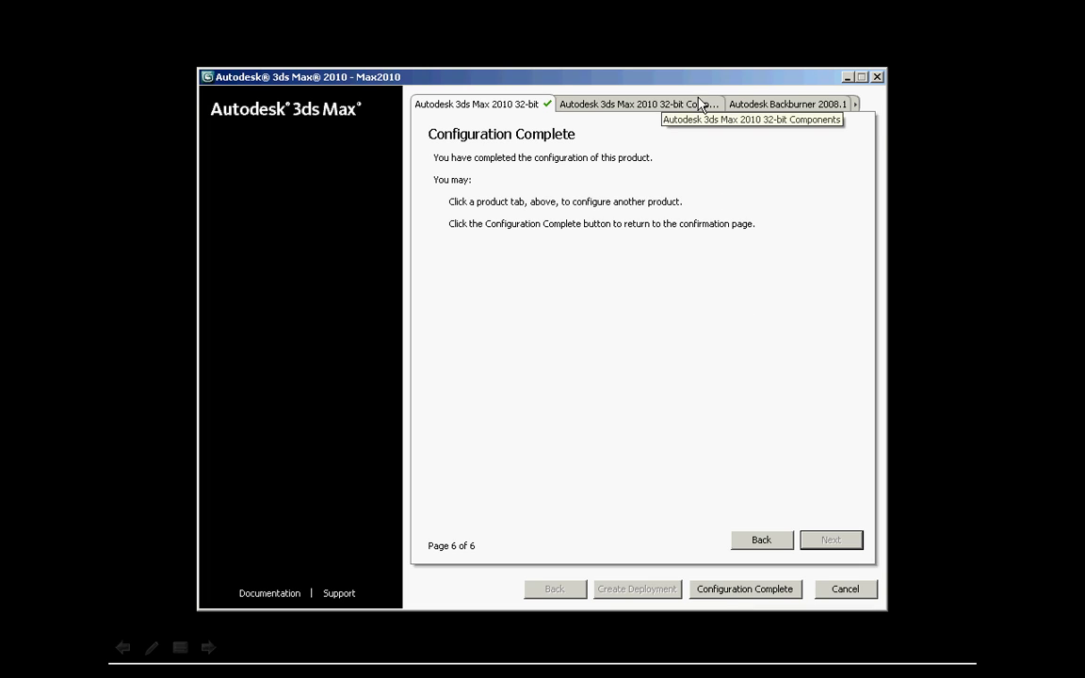
Step: Accept default settings for Components, Backburner 2008.1 and Tutorials Files, then return to review
click(670, 110)
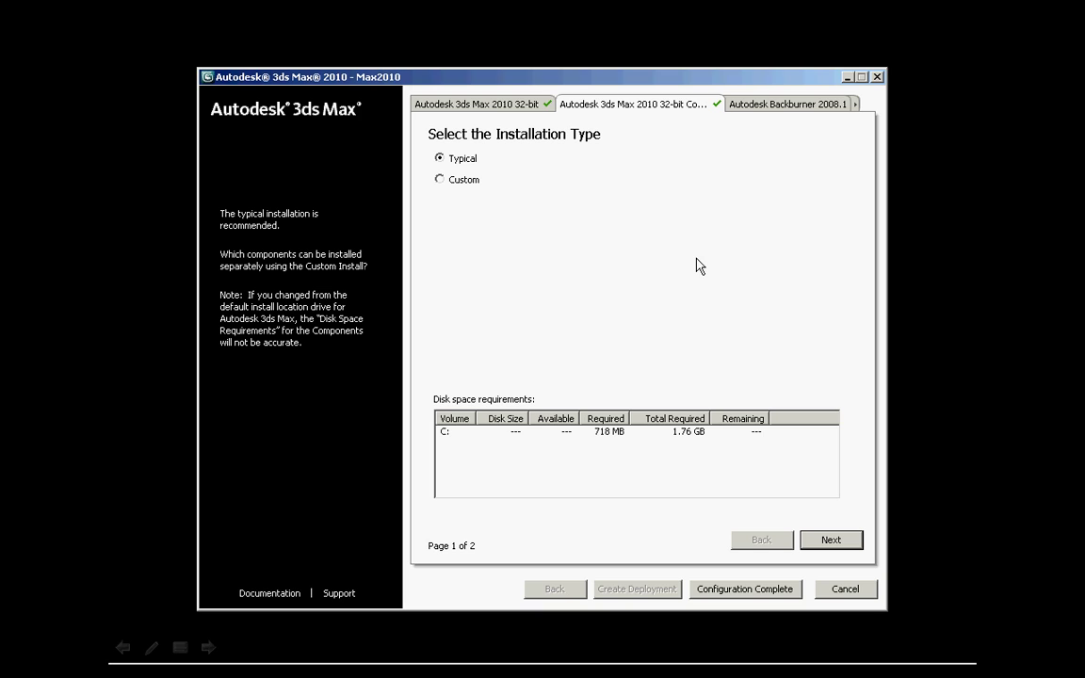
click(788, 106)
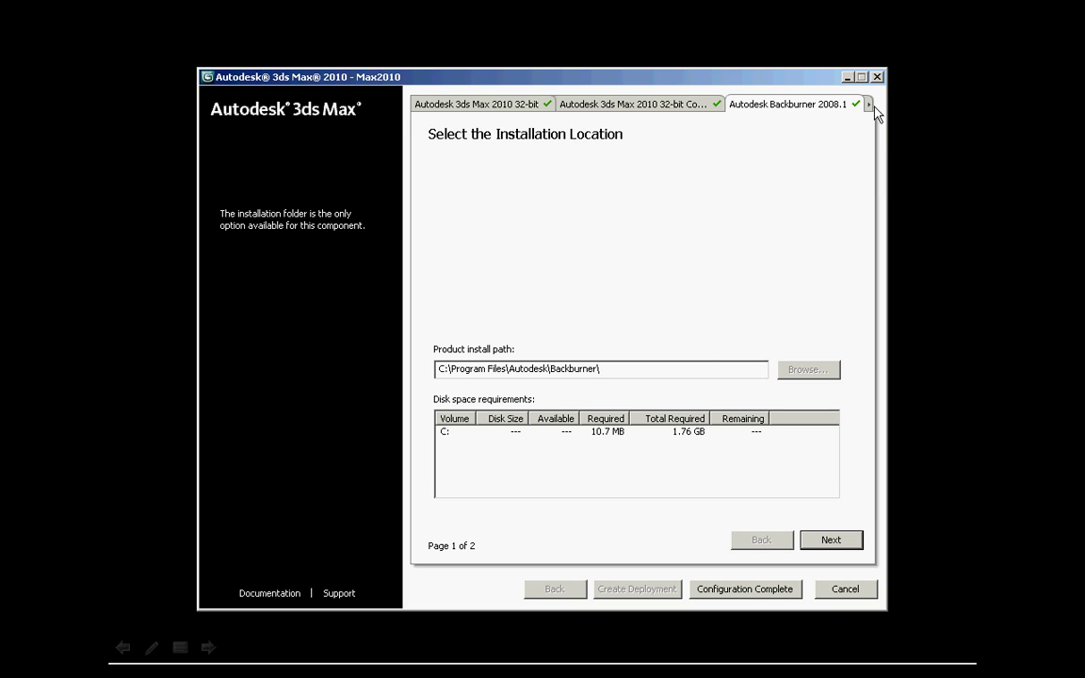
click(868, 104)
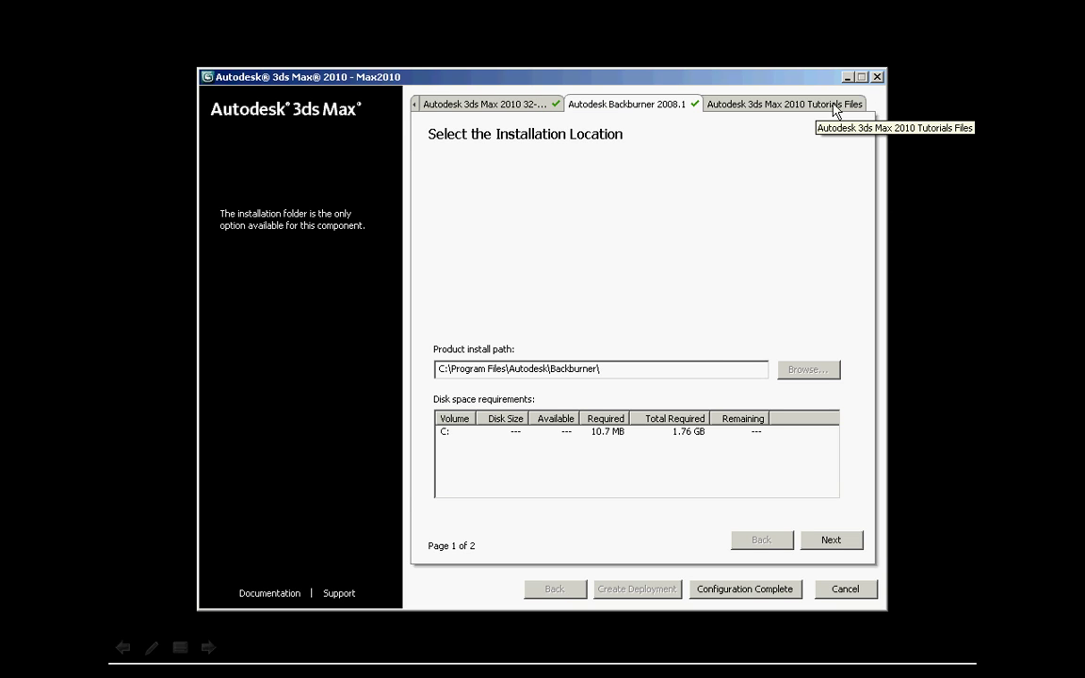
click(864, 108)
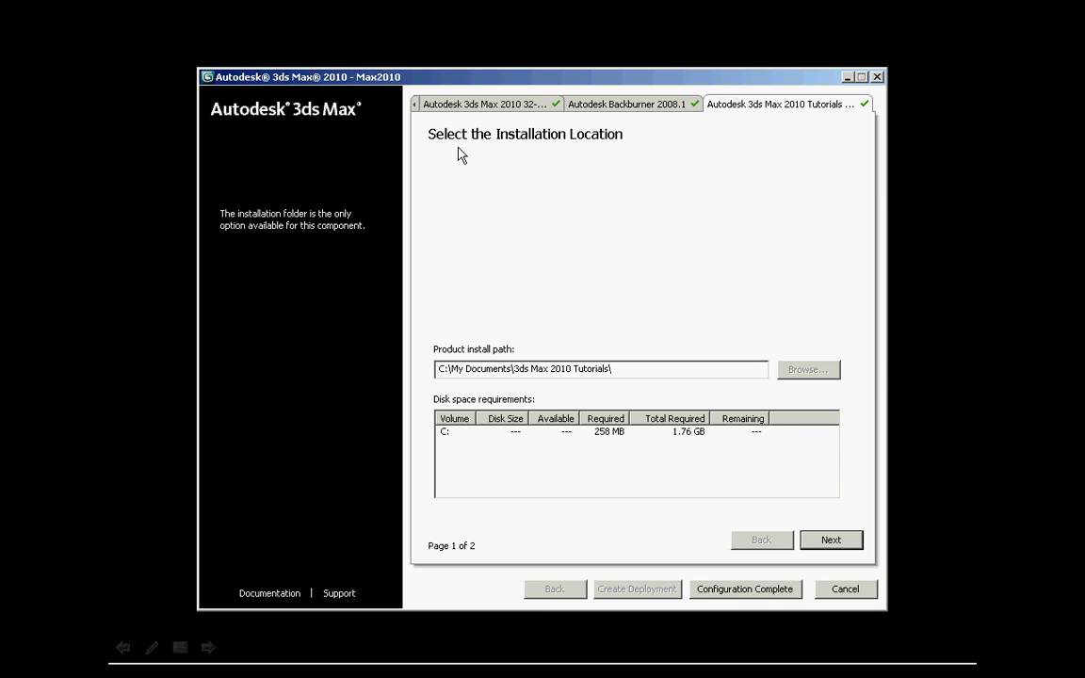
click(740, 590)
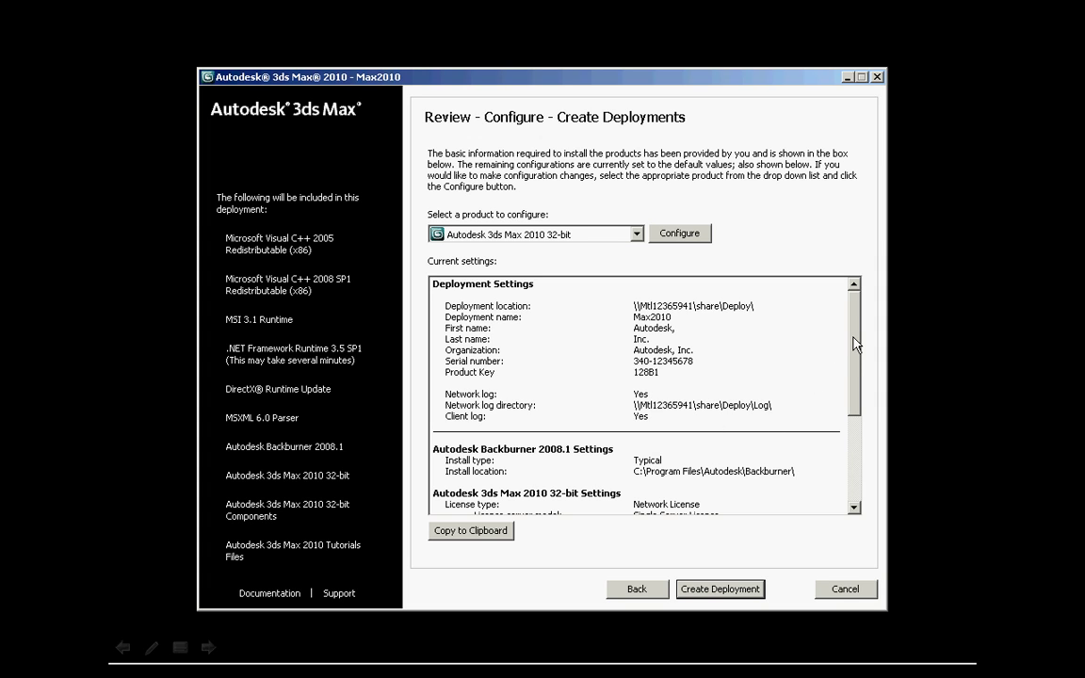
Step: Review the Max2010 current settings and create the deployment
drag(854, 332, 854, 425)
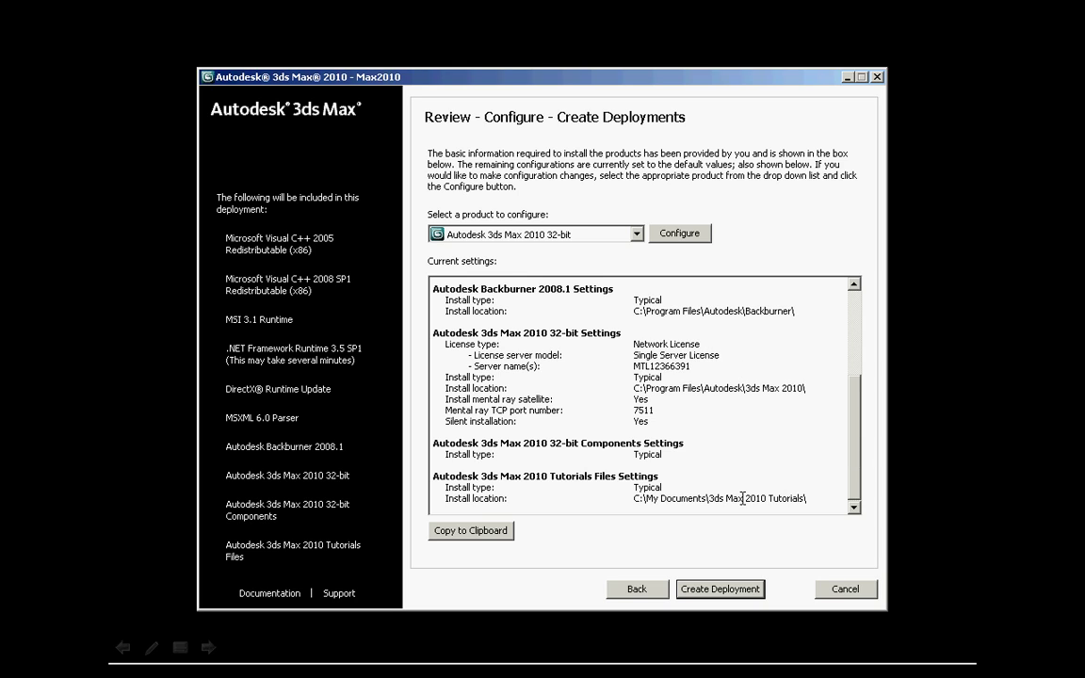
click(719, 589)
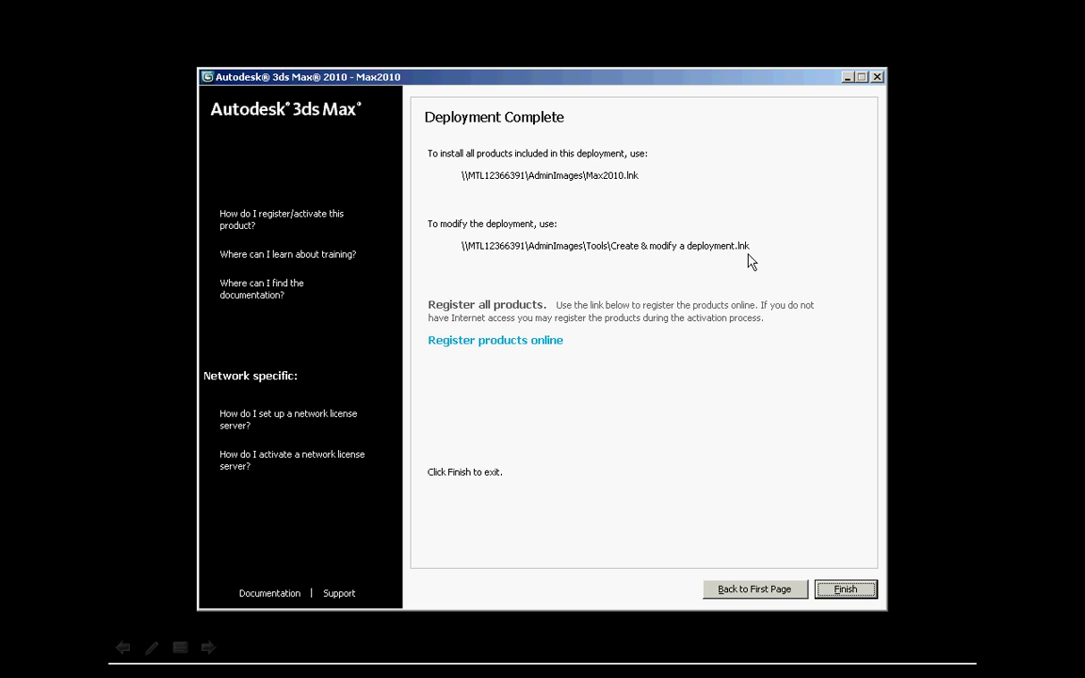
Step: Switch to the Explorer window showing \\MTL12366391\AdminImages with the Max2010 shortcut
key(alt+Tab)
key(alt+Tab)
key(alt+Tab)
key(alt+Tab)
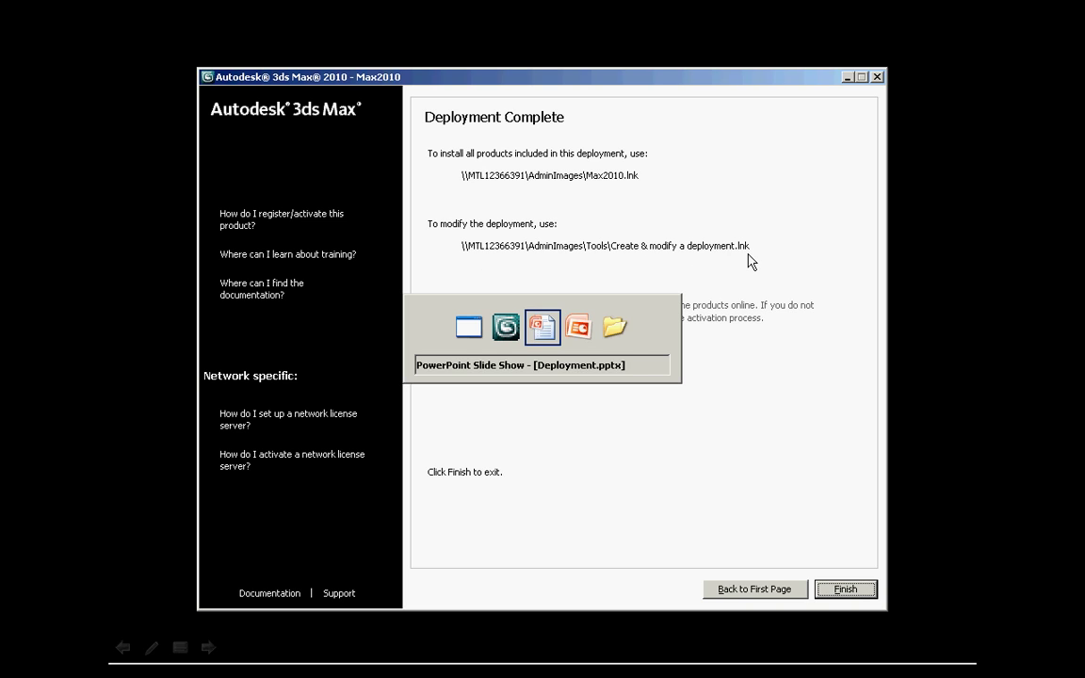